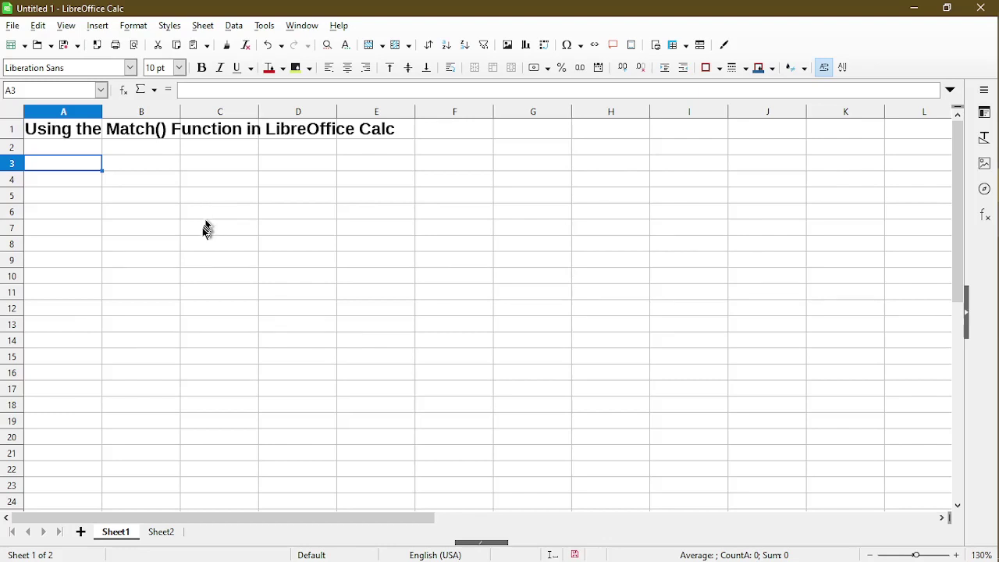
left_click(163, 536)
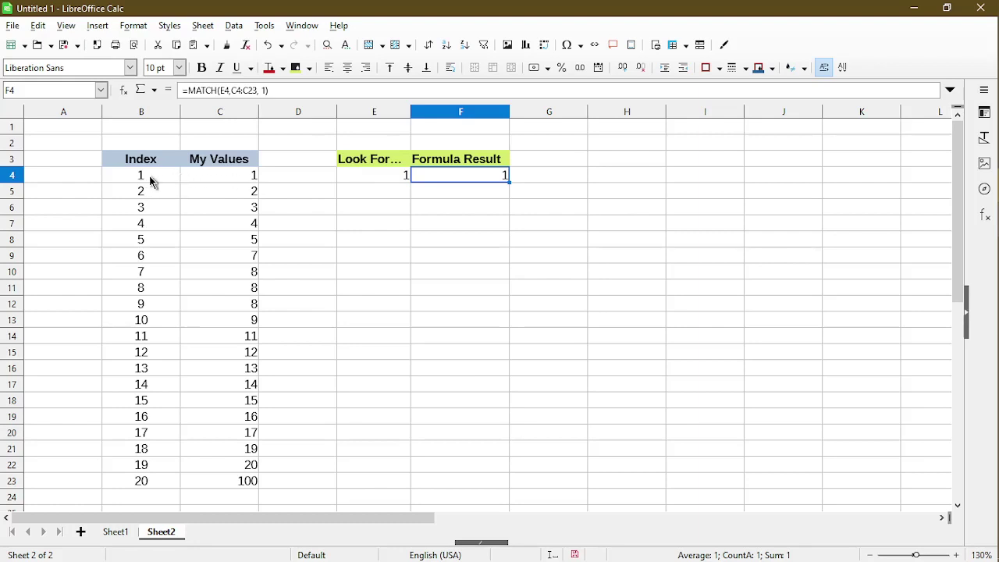
Step: Replace the lookup value 1 in E4 with 9
left_click(352, 182)
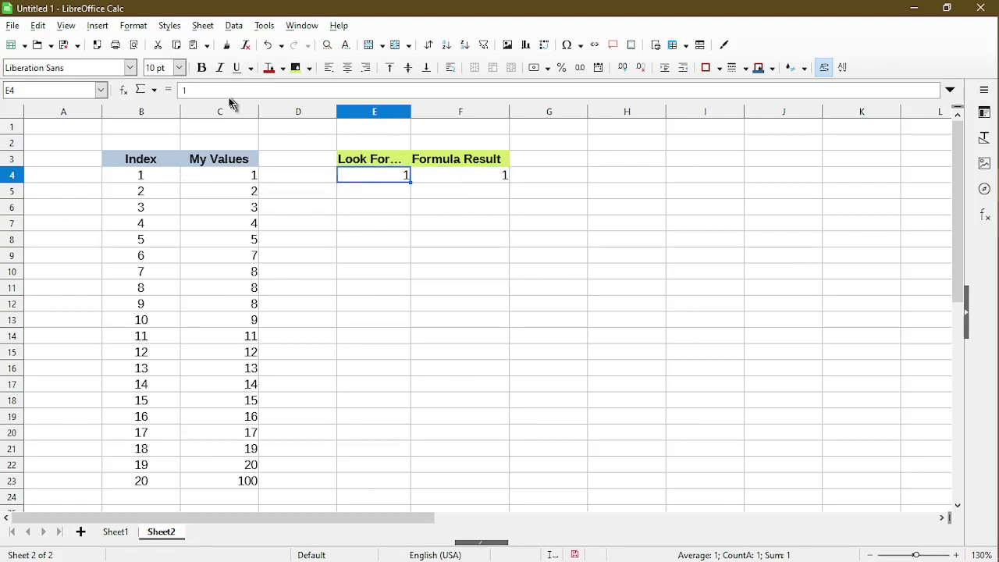
key("BackSpace")
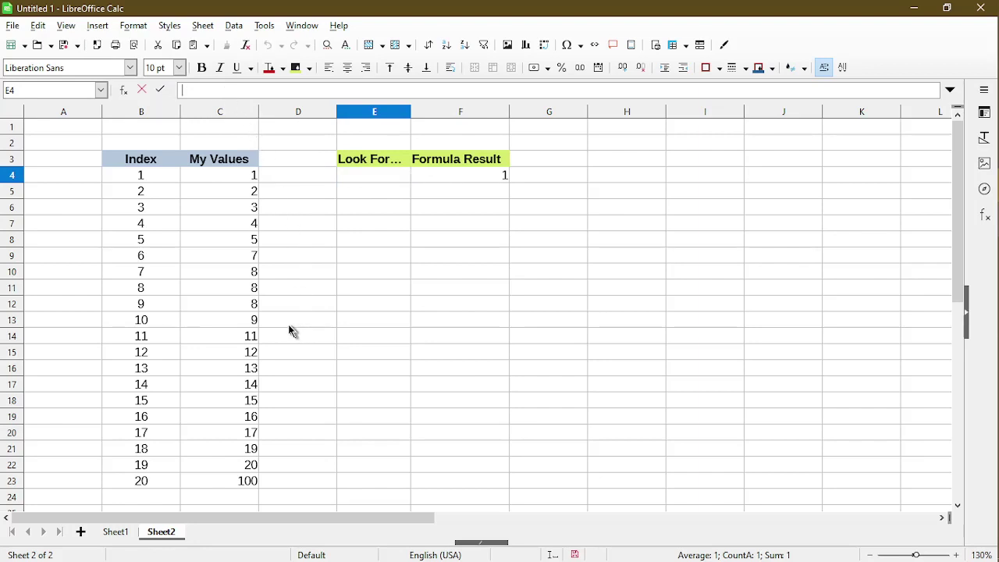
type("9")
key("Return")
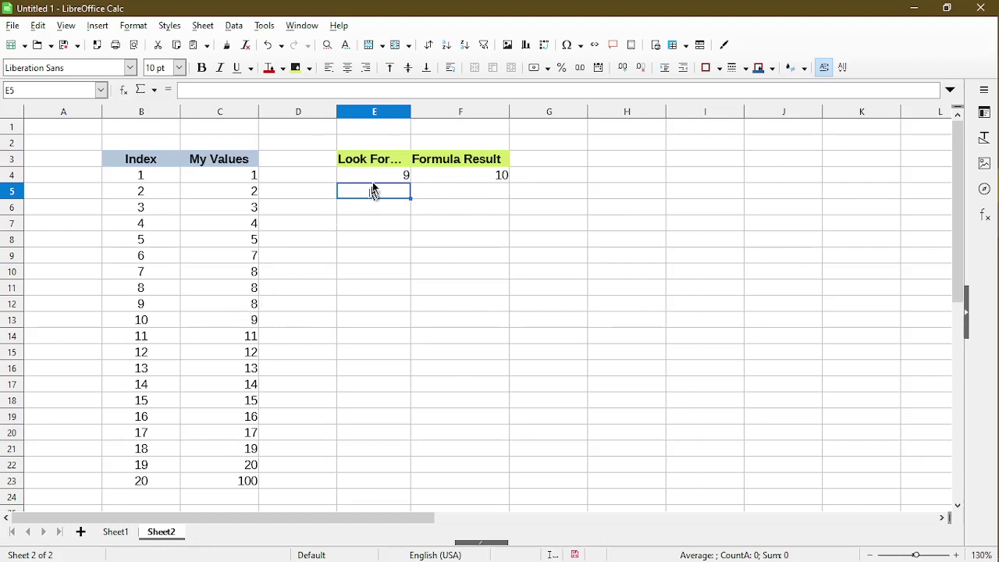
Step: Change E4 to 8 and highlight the Index 9 row holding value 8
key("Up")
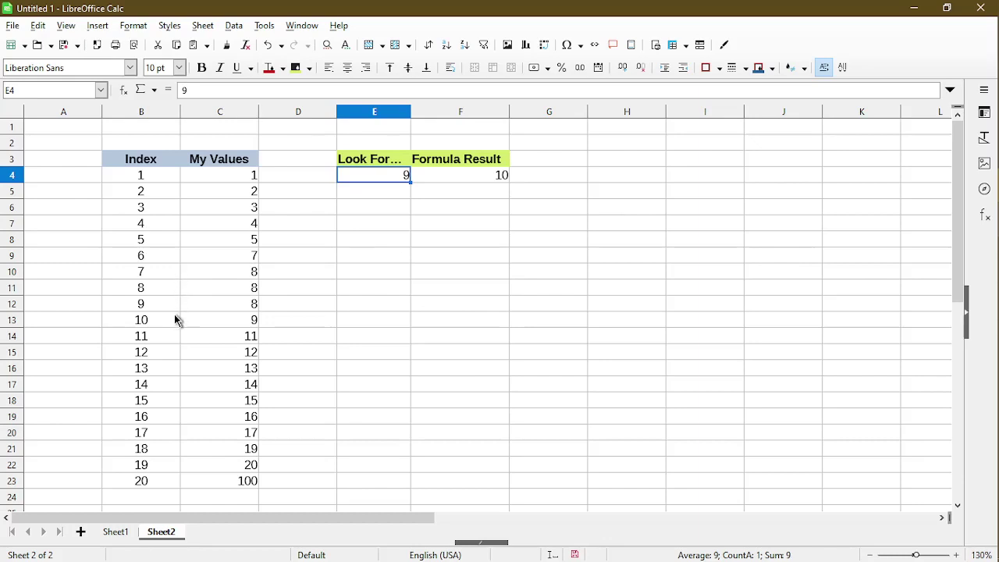
type("8")
key("Return")
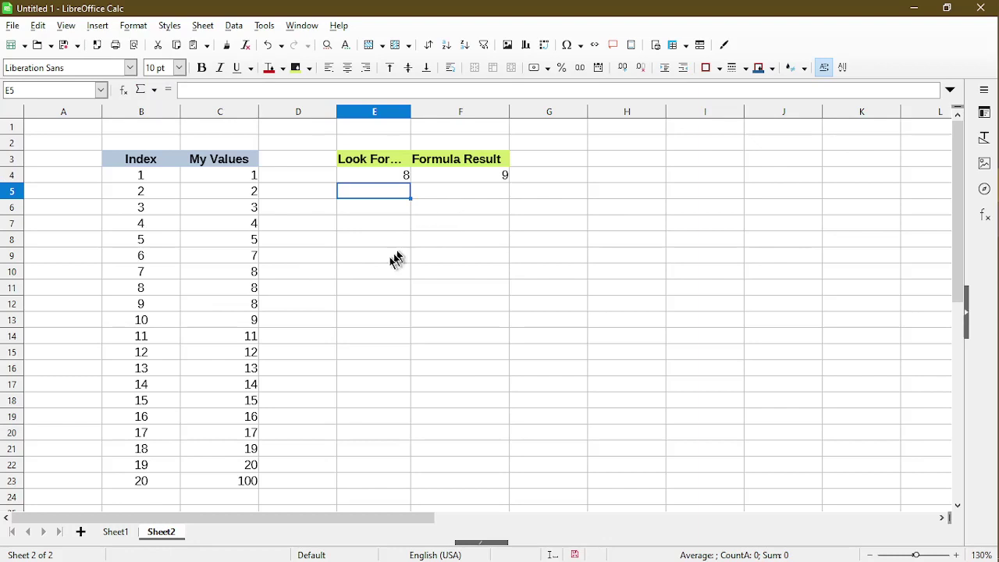
left_click(160, 310)
left_click_drag(160, 314, 194, 313)
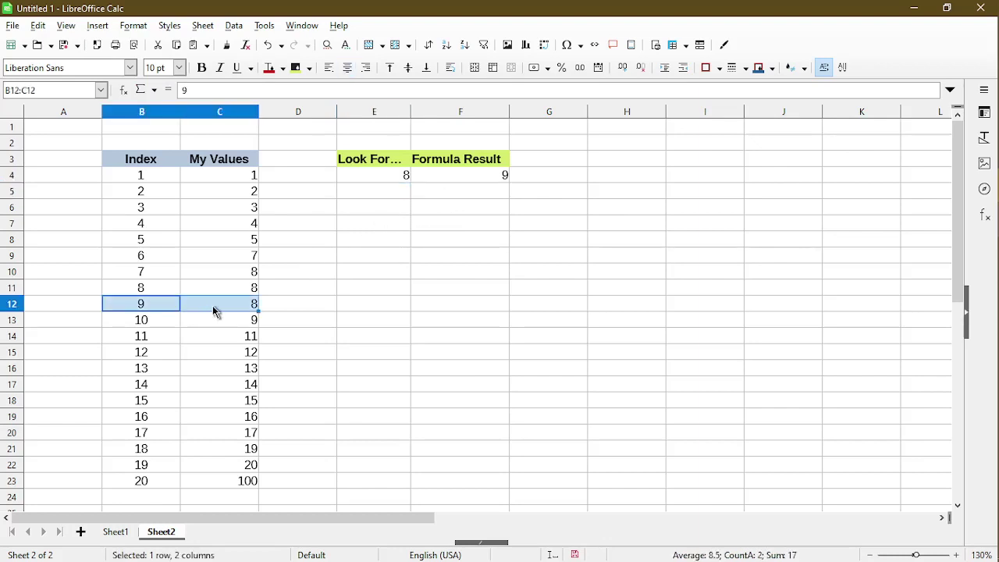
left_click(216, 310)
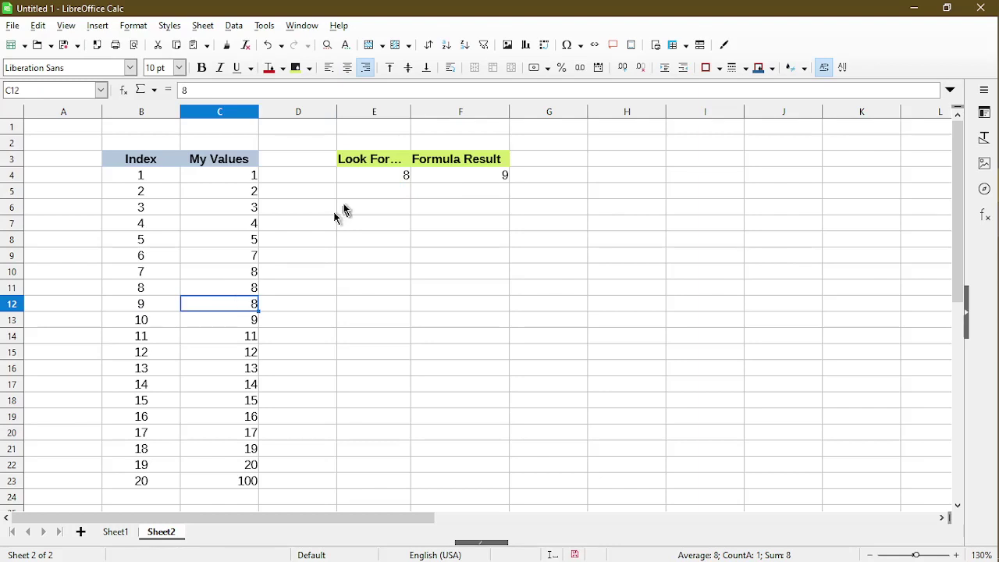
Step: Enter 6 in E4, highlight the Index 5 row (value 5), then select F4
left_click(360, 182)
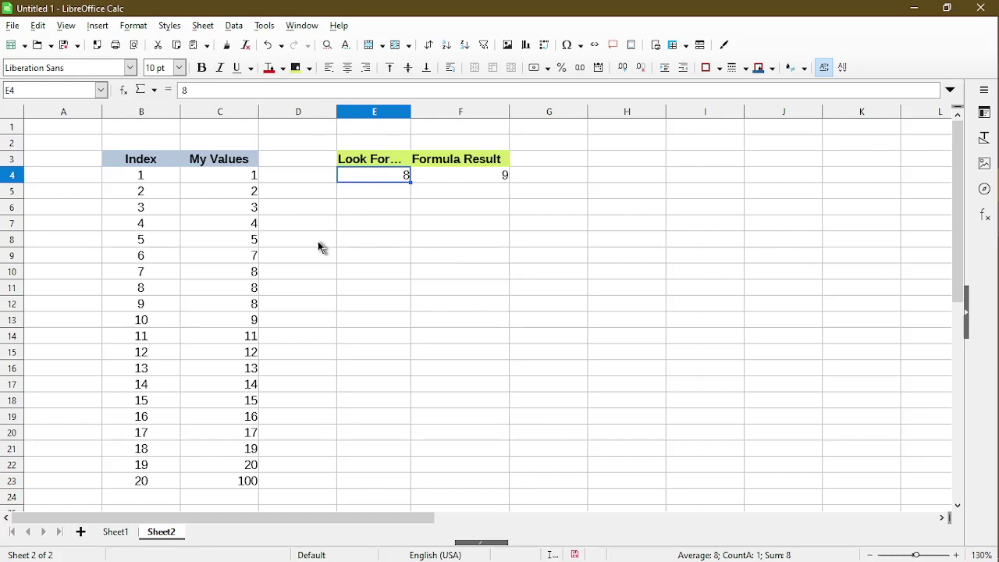
type("6")
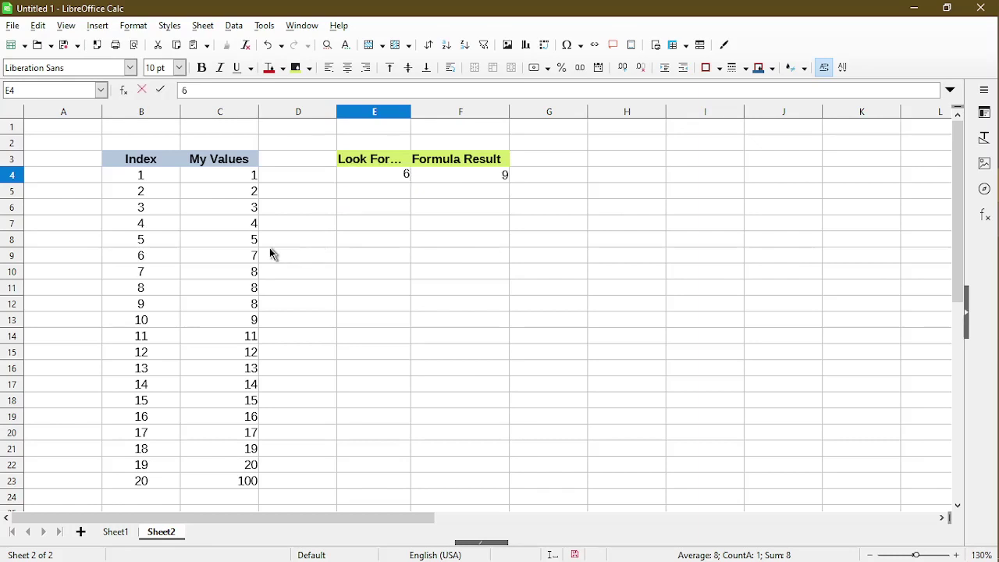
key("Return")
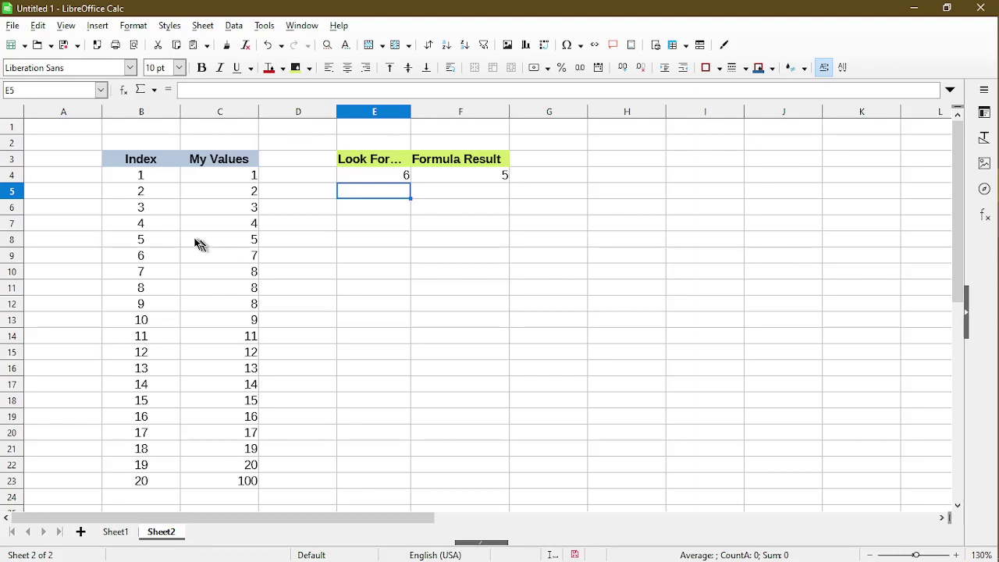
left_click_drag(178, 243, 195, 247)
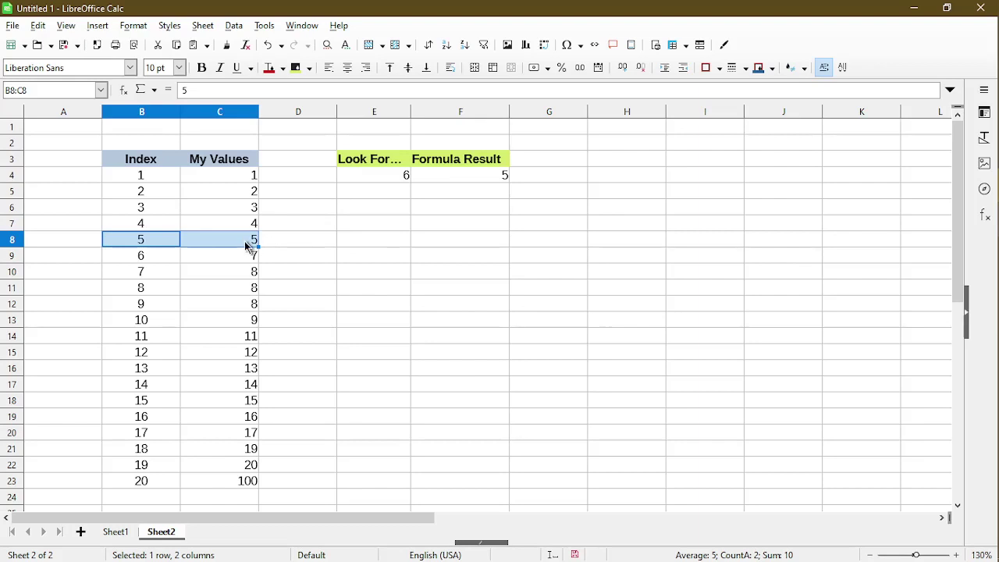
left_click(173, 242)
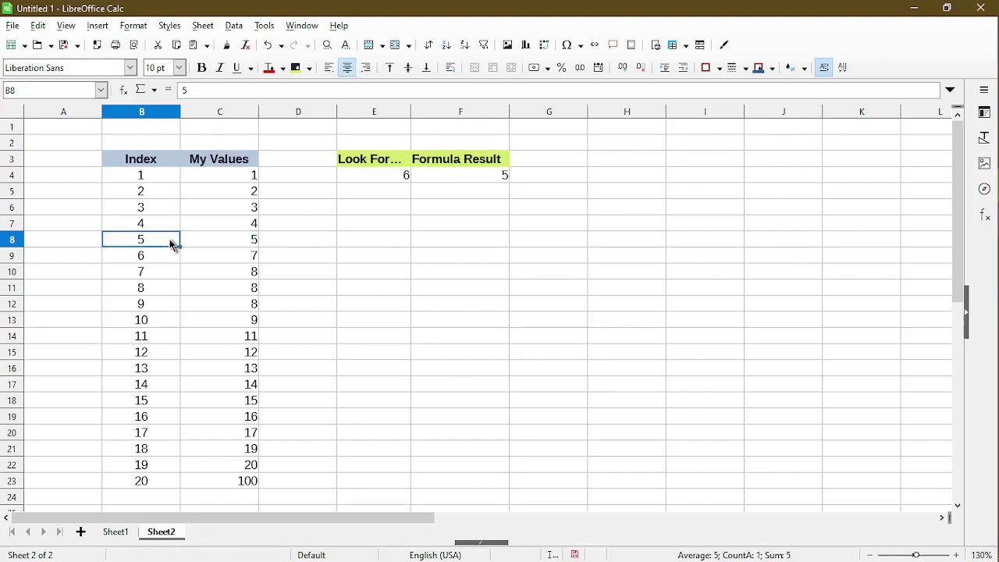
left_click(419, 175)
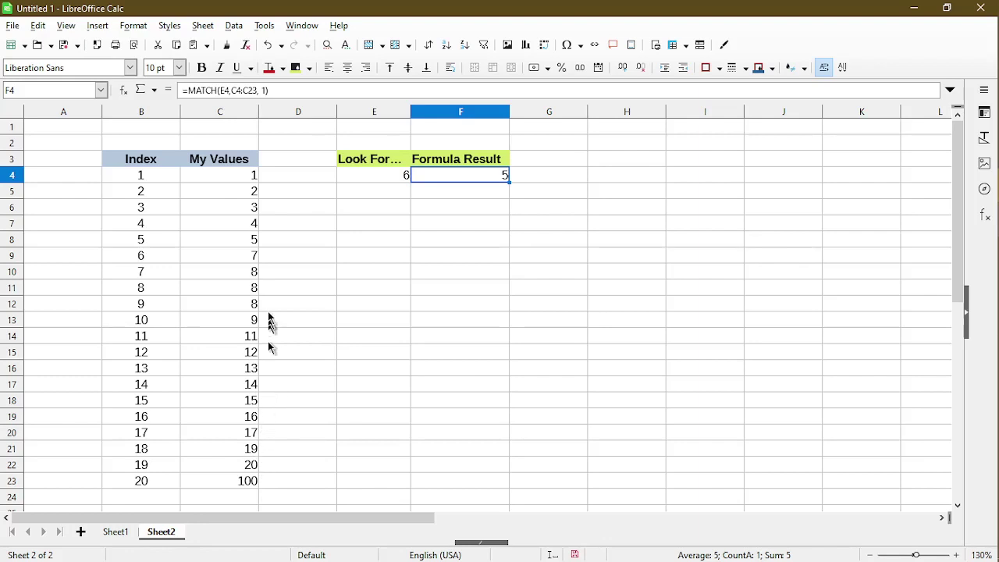
Step: Delete the match type 1 from F4's MATCH formula; the result stays 5
left_click(279, 90)
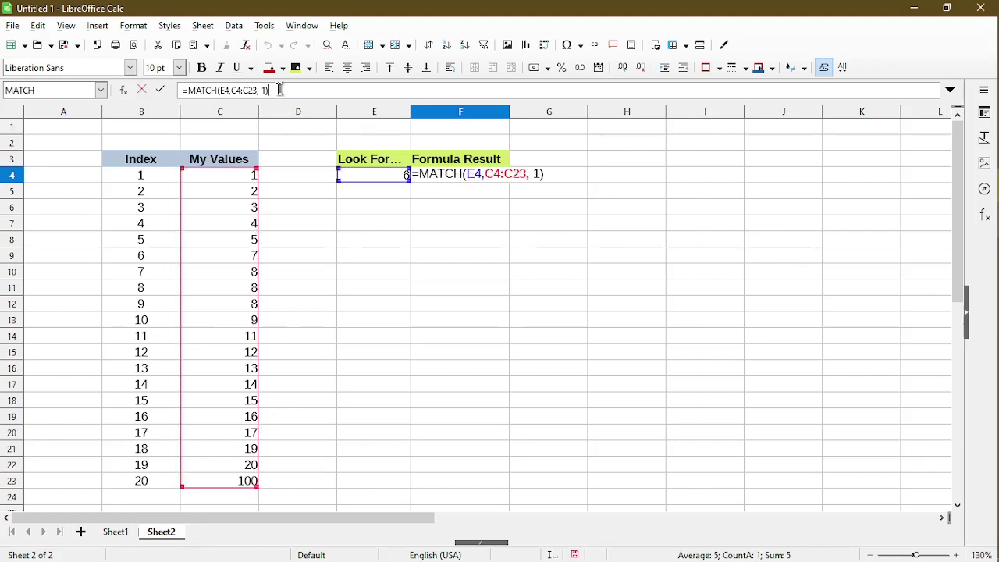
key("Left")
key("BackSpace")
key("BackSpace")
key("BackSpace")
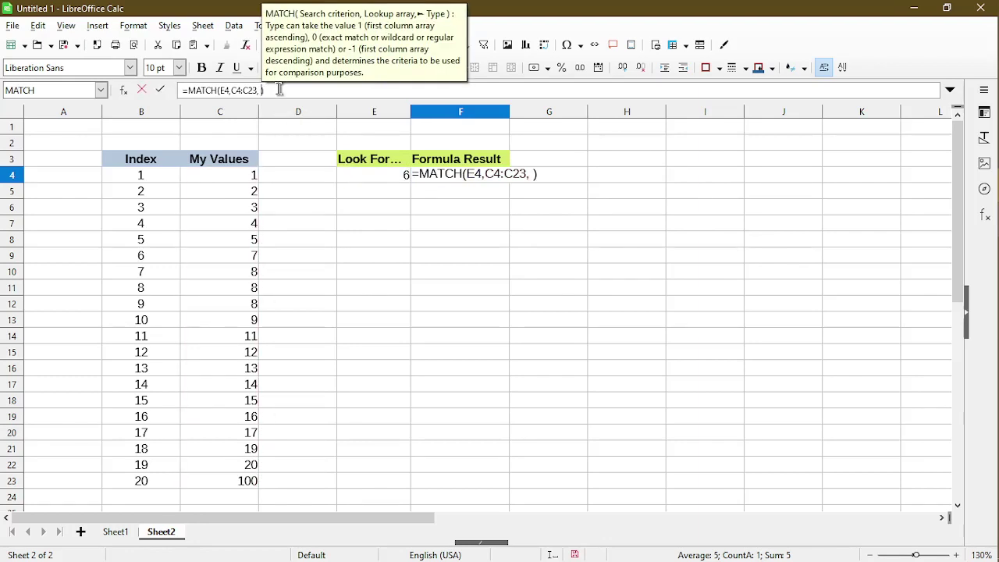
key("Right")
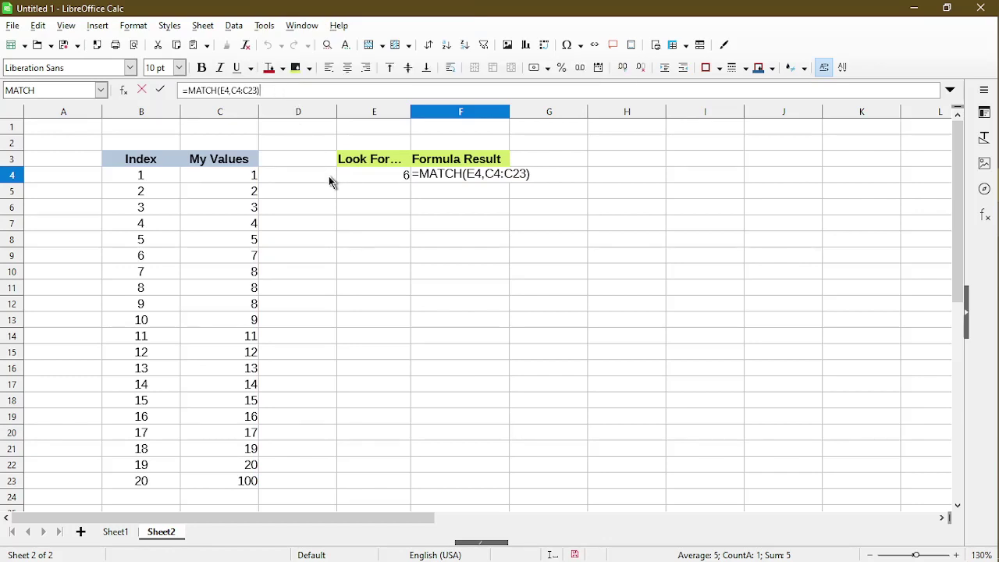
key("Return")
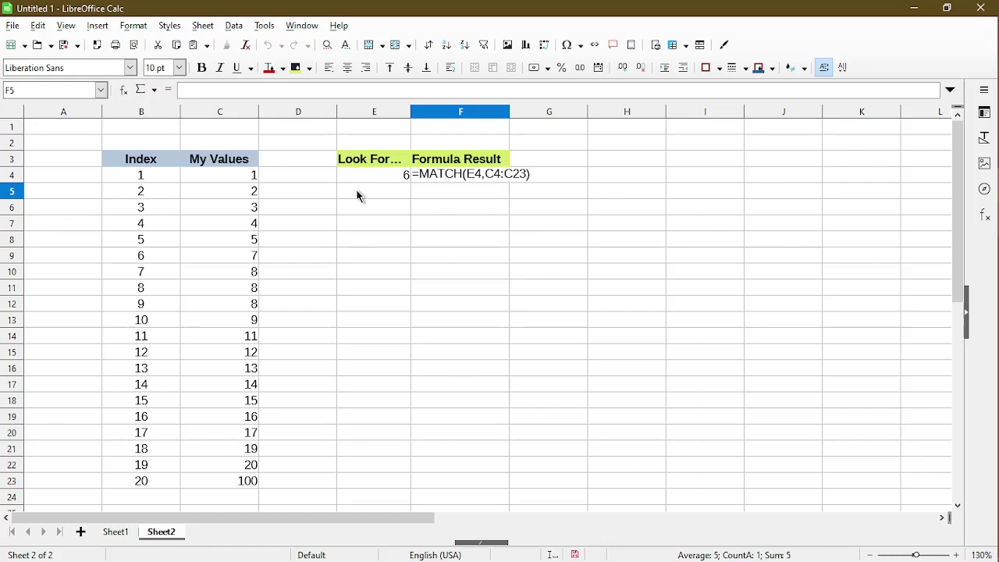
Step: Set E4 to 1, then start editing F4 and delete its match type 1
left_click(396, 179)
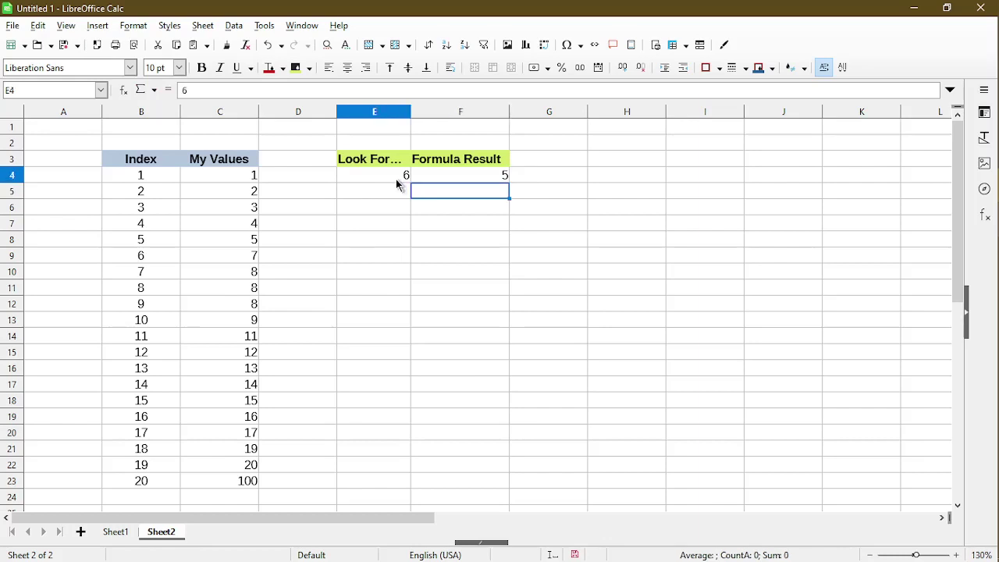
type("1")
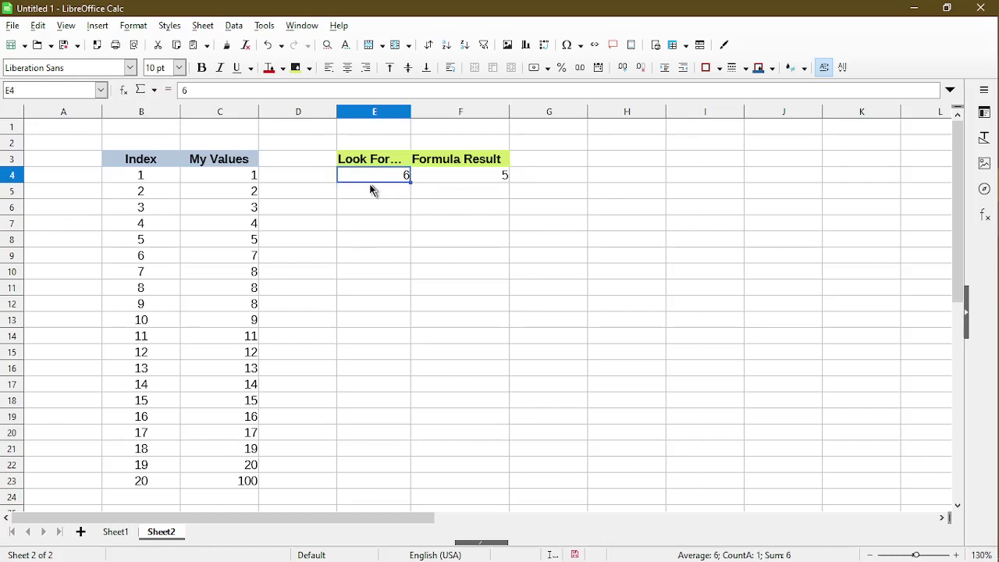
key("Tab")
key("F2")
key("Left")
key("BackSpace")
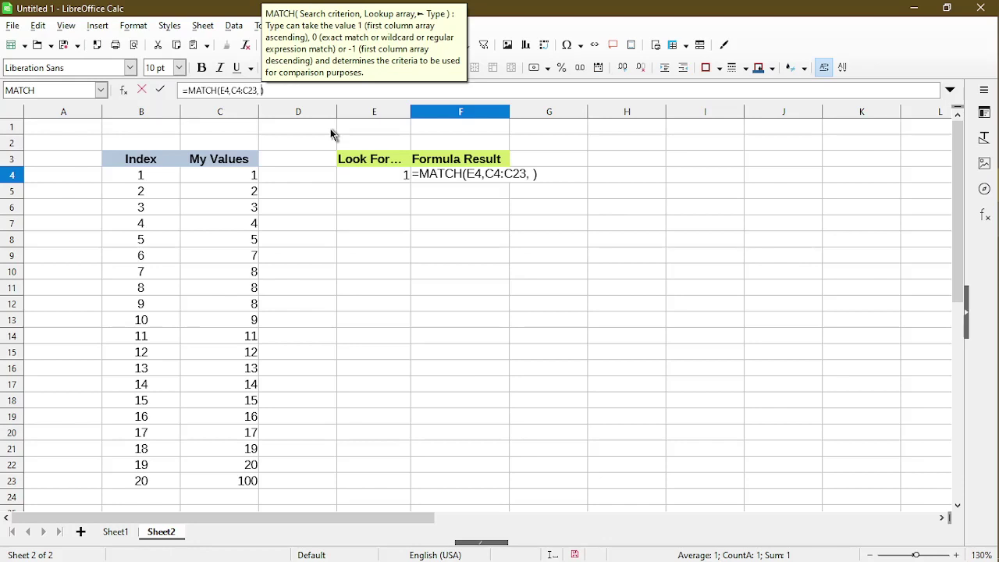
type("-1")
key("Return")
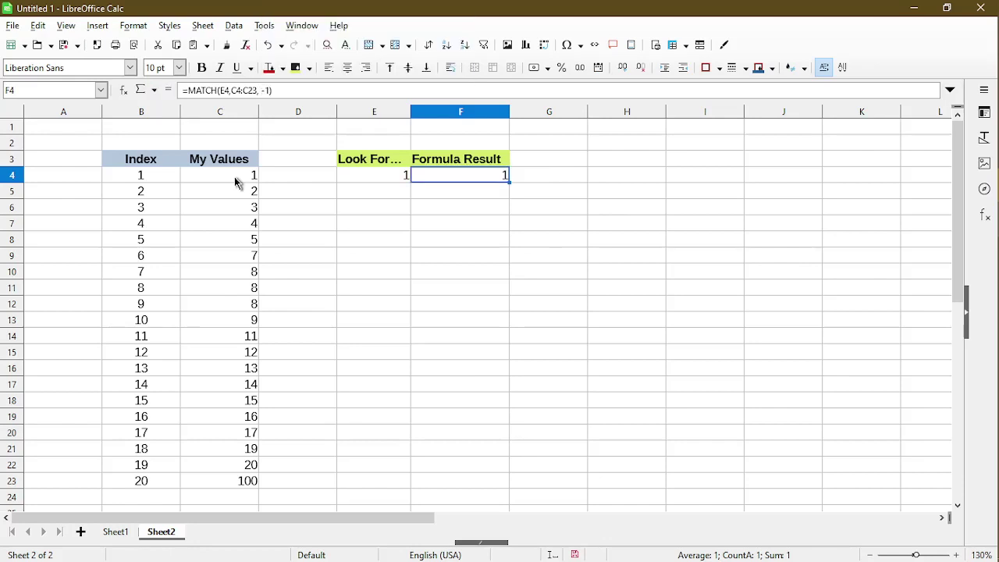
left_click(235, 176)
left_click(218, 482, "shift")
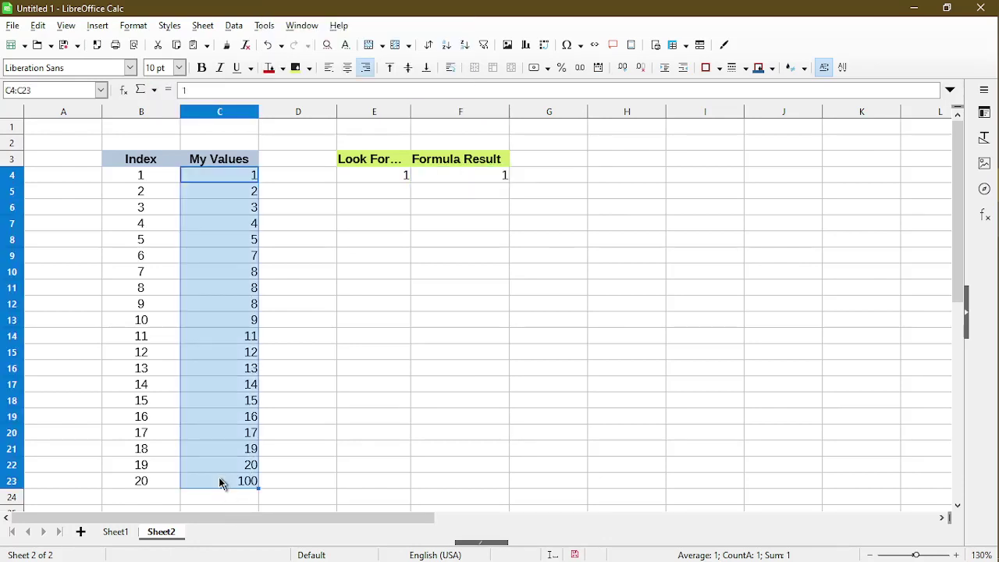
left_click(233, 26)
left_click(252, 82)
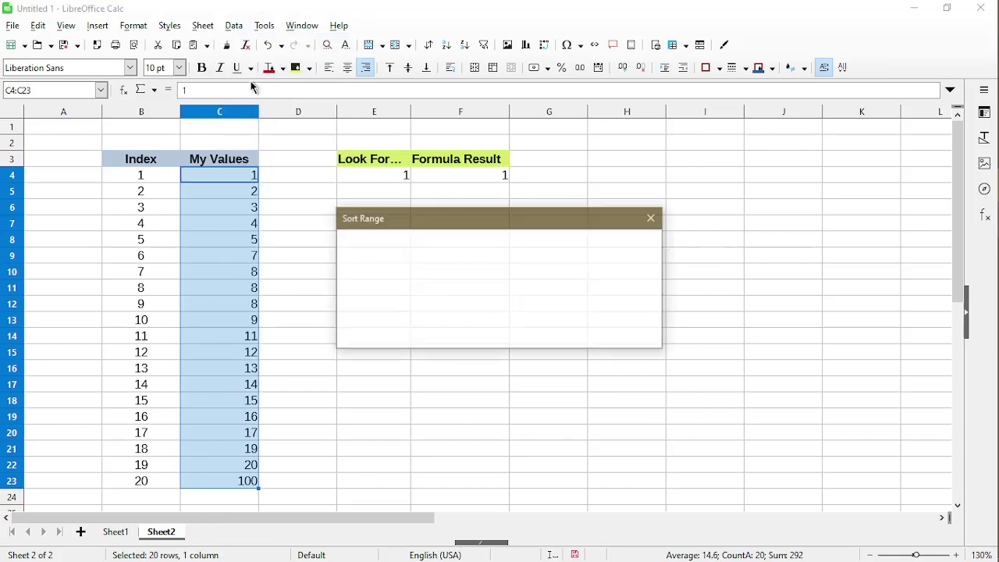
left_click(520, 255)
left_click(377, 183)
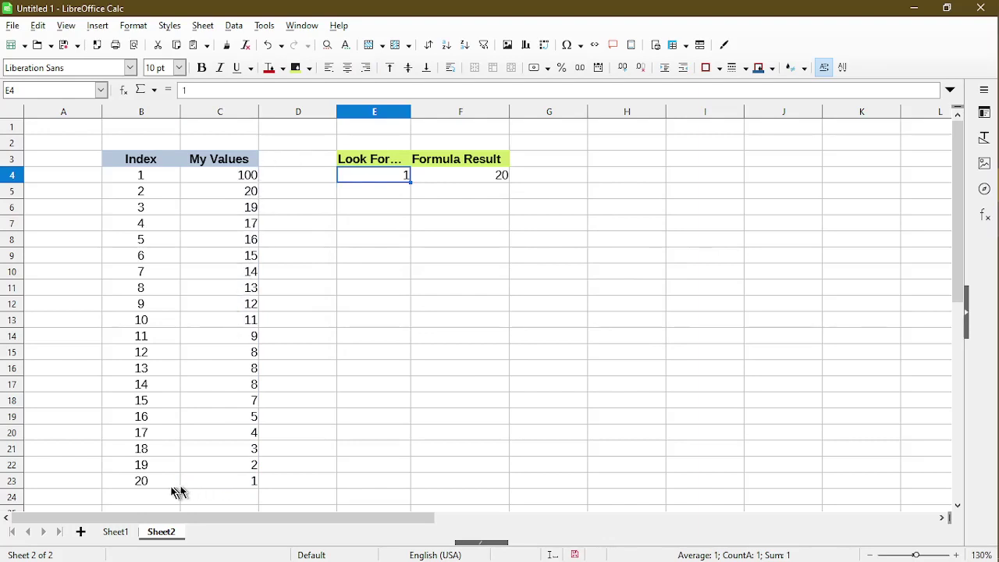
left_click(170, 486)
left_click(374, 175)
type("21")
key("Return")
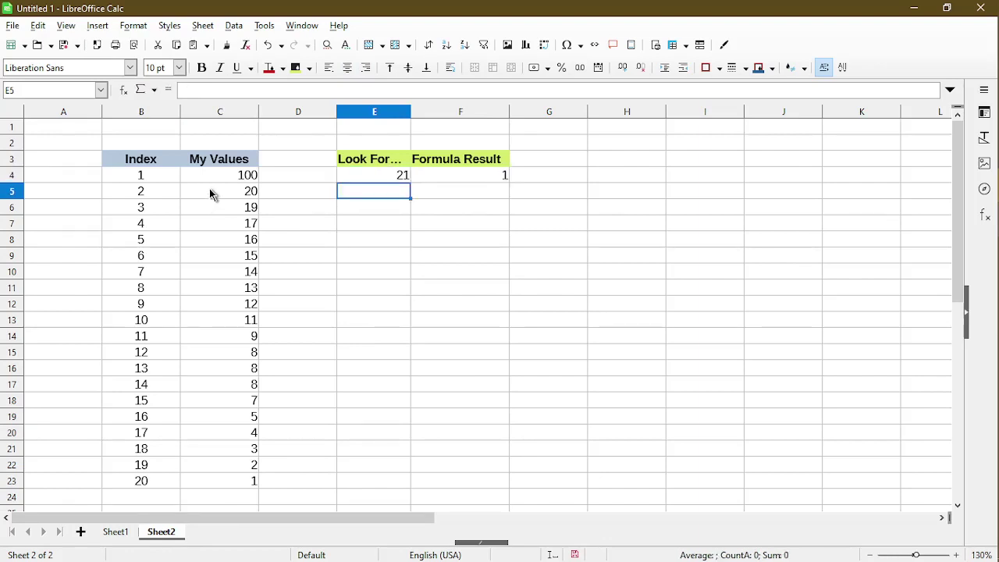
left_click(455, 178)
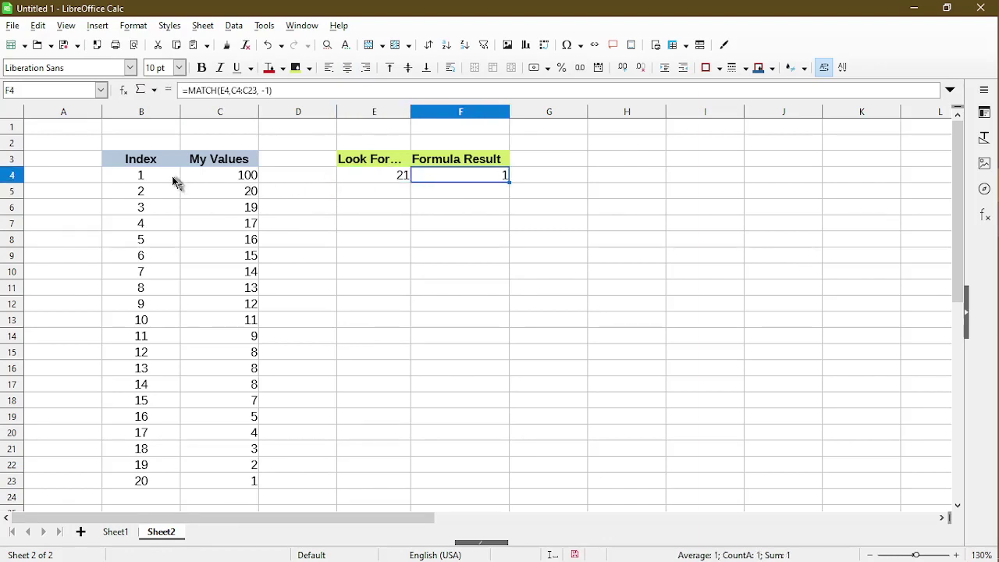
left_click_drag(172, 176, 199, 178)
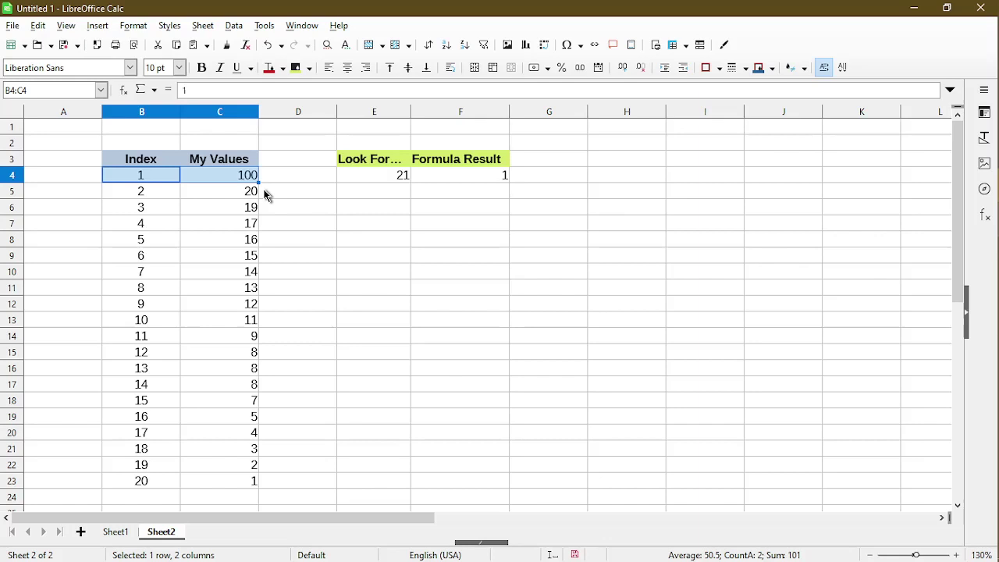
left_click(360, 176)
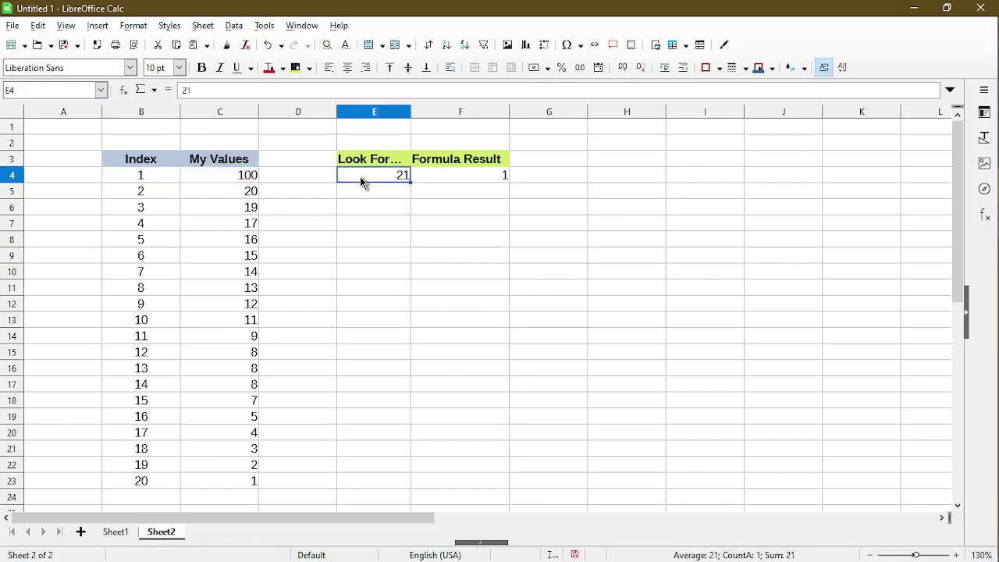
left_click(246, 178)
left_click(165, 181)
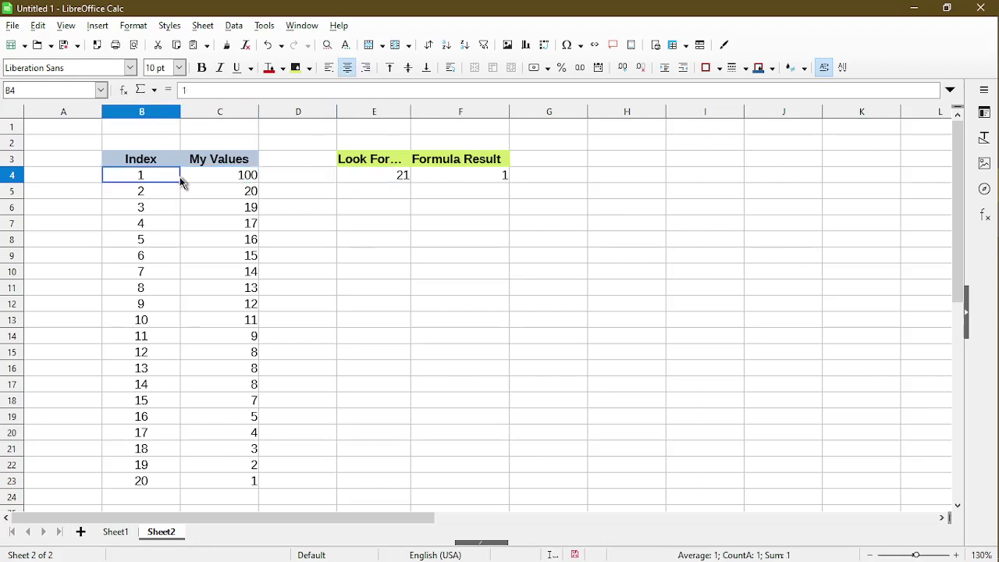
left_click_drag(181, 182, 162, 179)
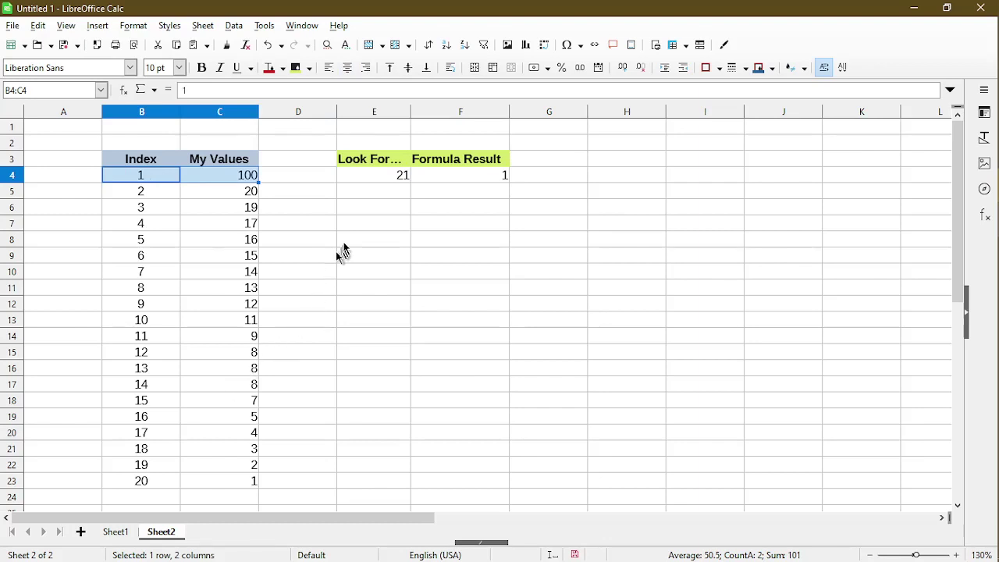
left_click(366, 180)
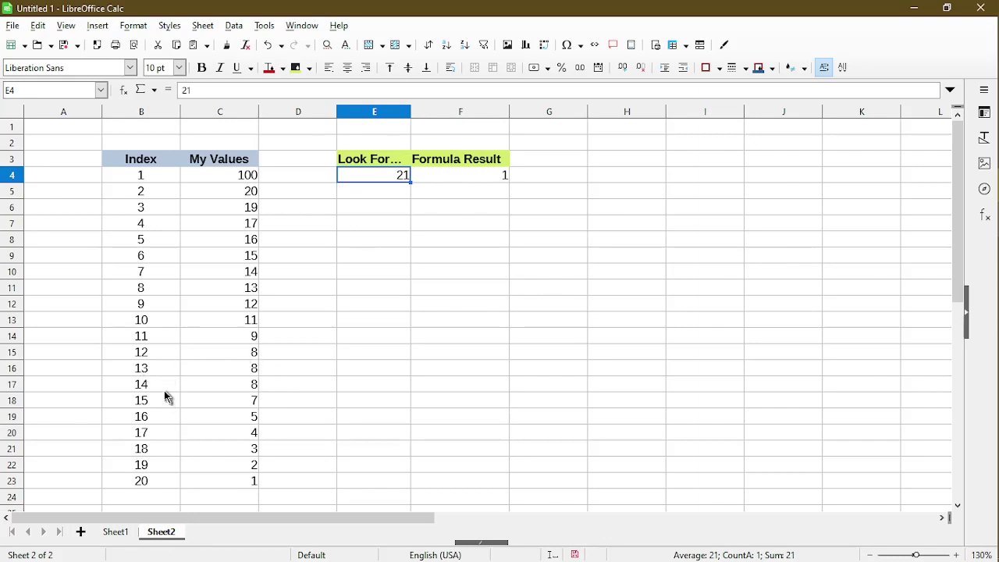
Step: Enter 8 in E4, point out Index 14 as the last 8, and select F4
type("8")
key("Return")
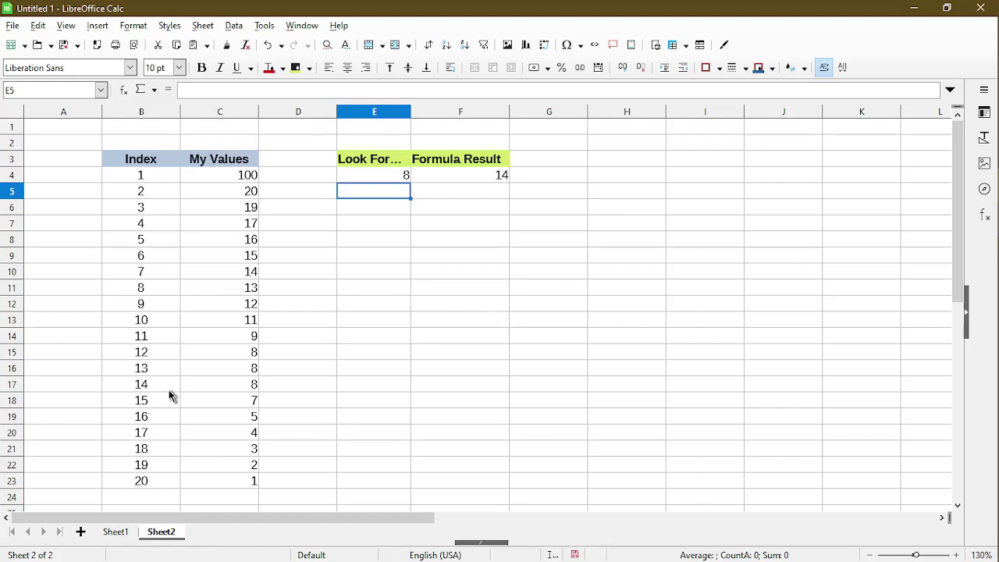
left_click(169, 390)
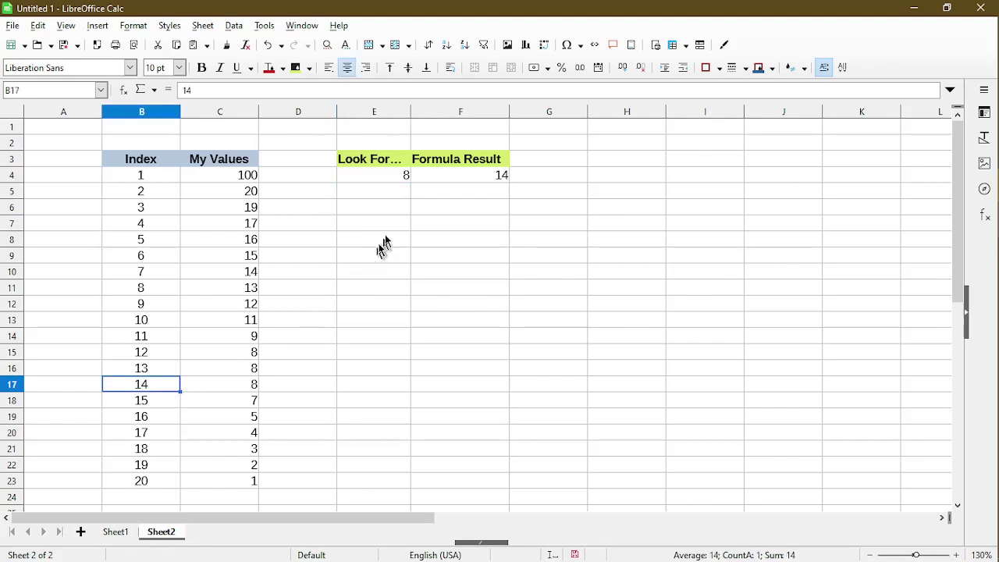
left_click(432, 178)
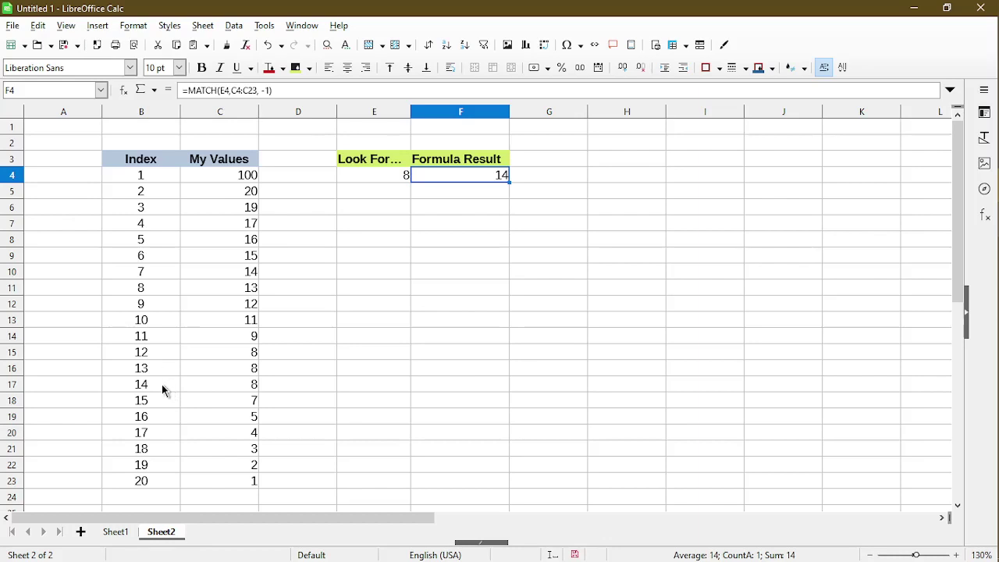
Step: Change F4's formula to =MATCH(E4,C4:C23,0) for an exact match
left_click(317, 94)
key("BackSpace")
key("BackSpace")
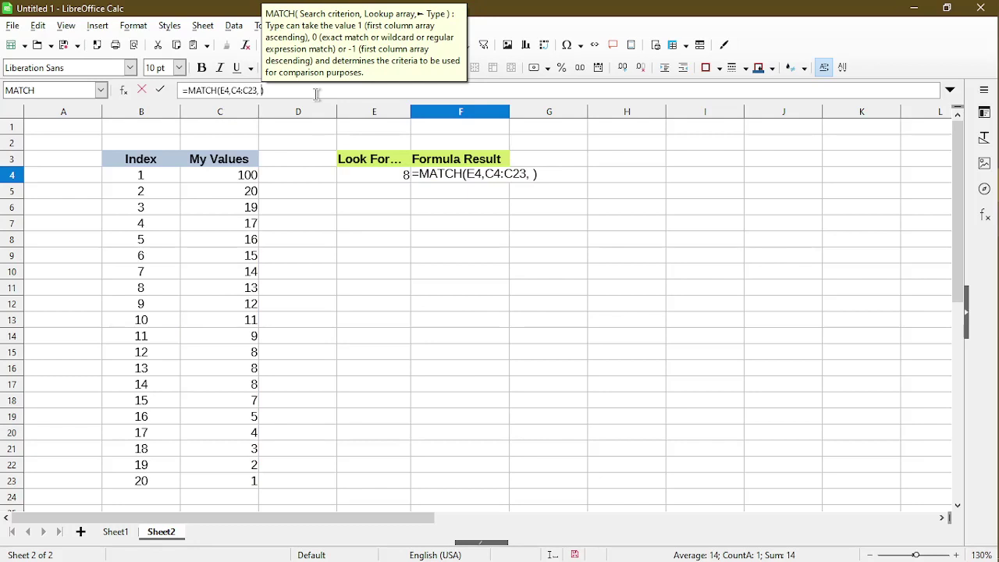
type("0")
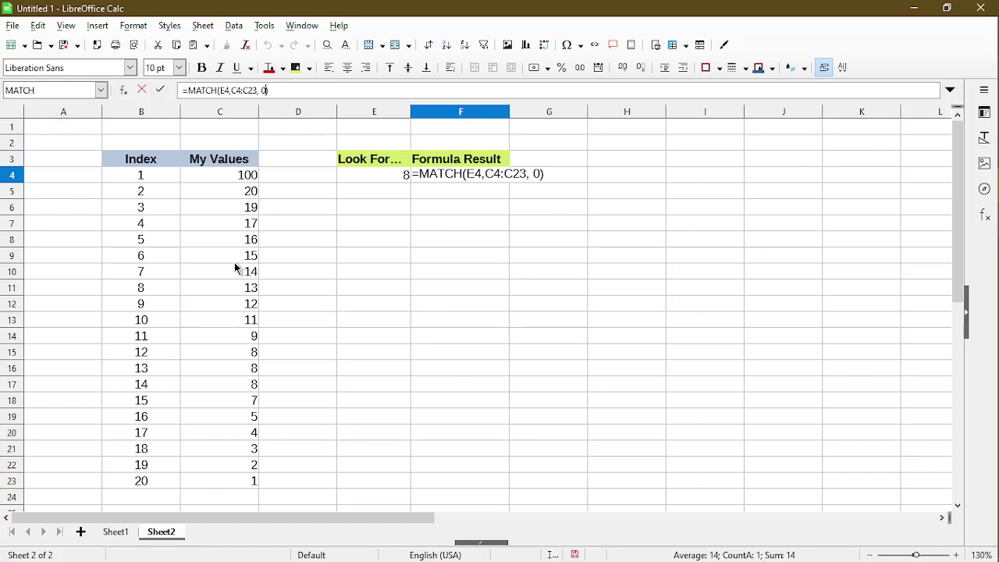
key("Return")
Step: Highlight the rows holding 8, narrowing to Index 12, then reselect E4
left_click(363, 177)
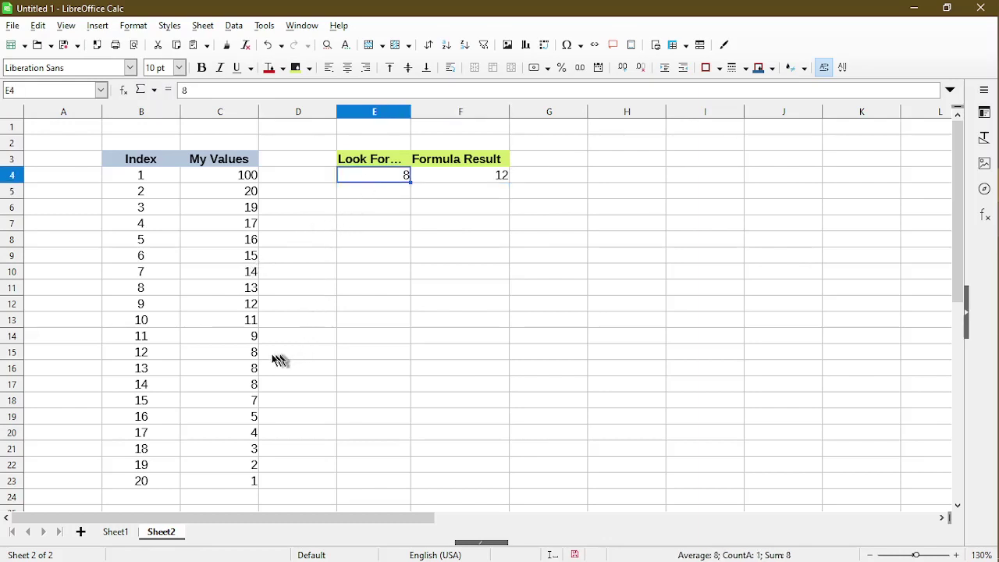
mouse_move(166, 354)
left_mouse_down()
mouse_move(201, 368)
mouse_move(175, 352)
left_mouse_up()
key("shift+Right")
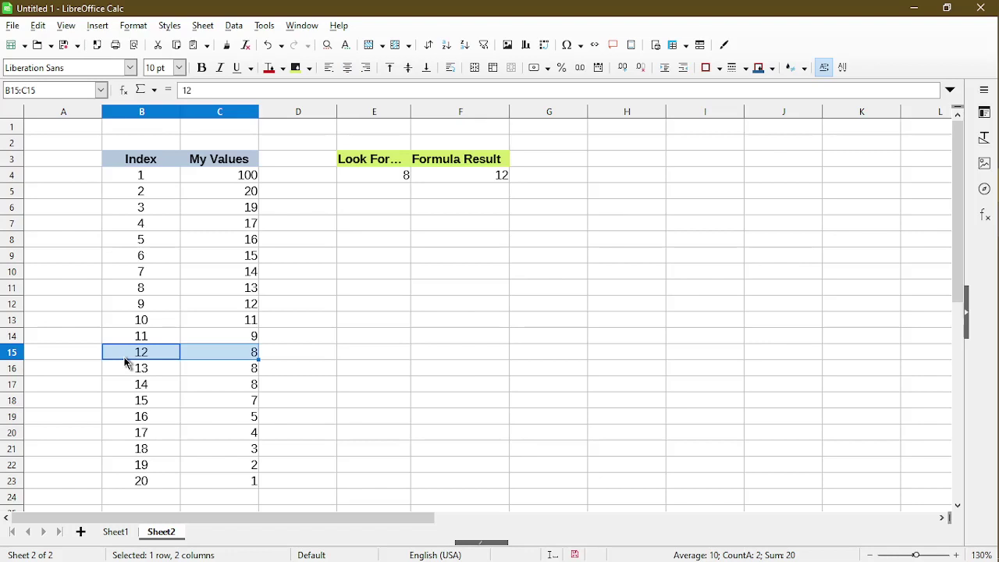
left_click(374, 175)
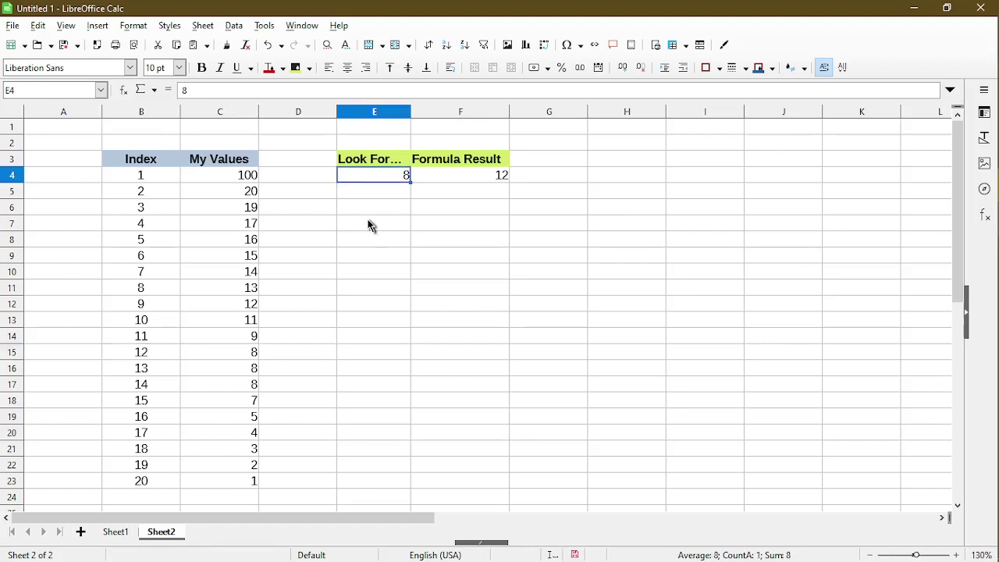
Step: Enter 21 in E4 and inspect F4's exact-match result, #N/A
type("21")
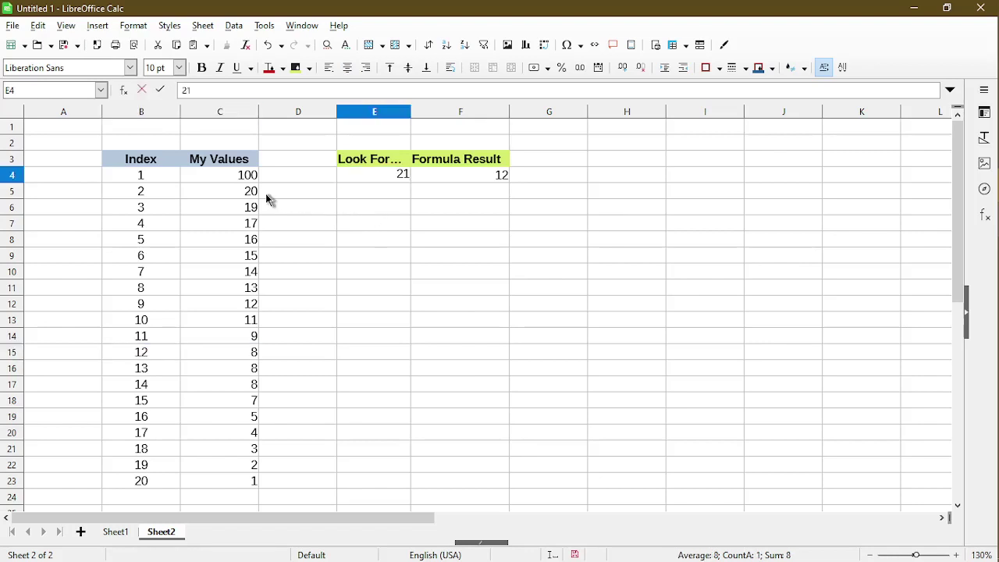
key("Return")
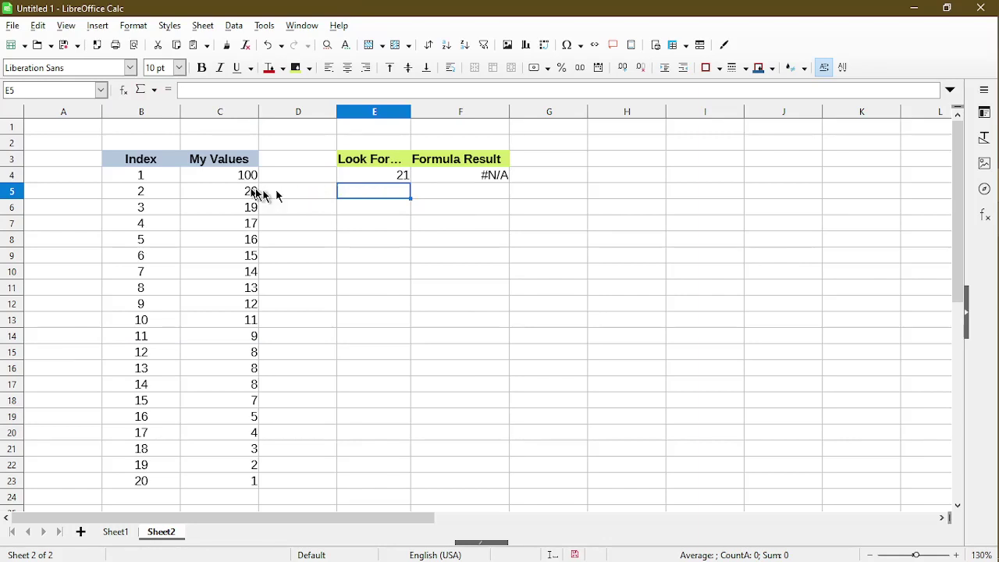
left_click(435, 165)
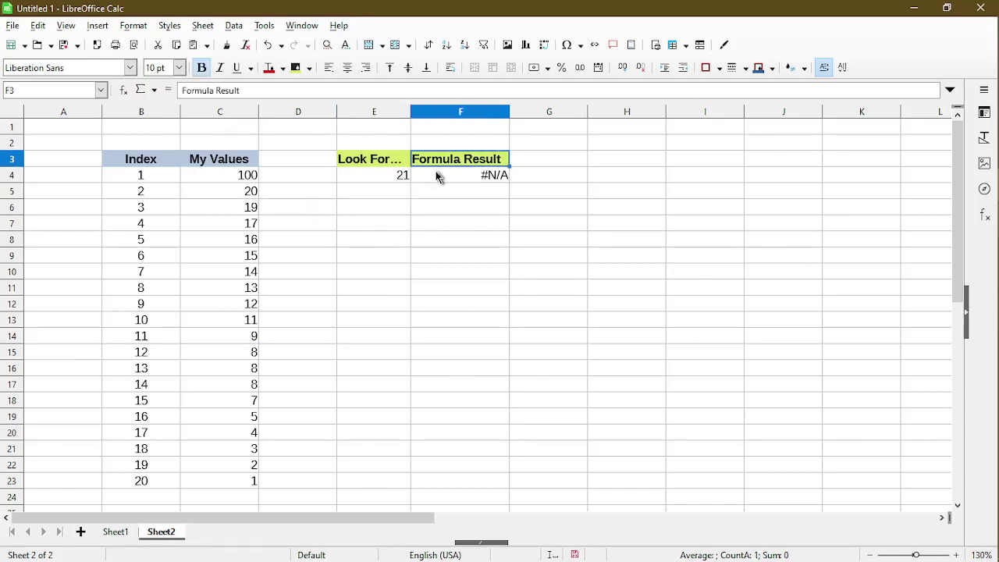
left_click(435, 171)
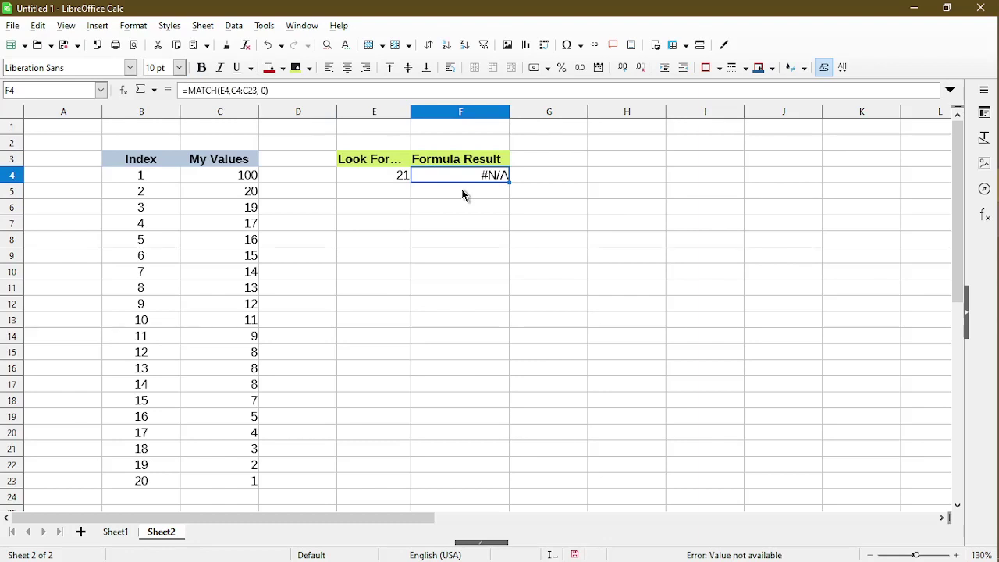
Step: Try lookup values 10 and 15 in E4, then point out Index 6 holding 15
left_click(381, 175)
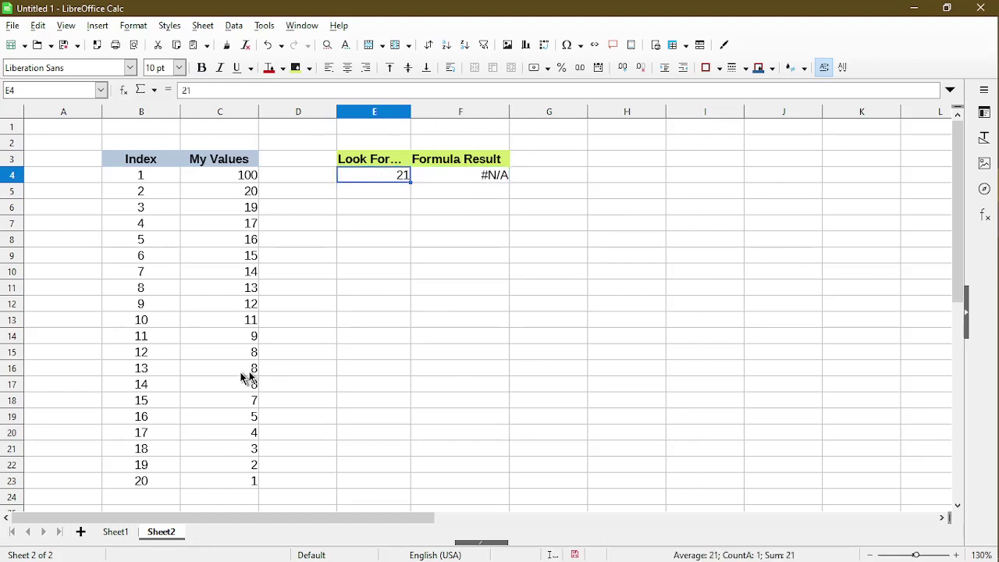
type("10")
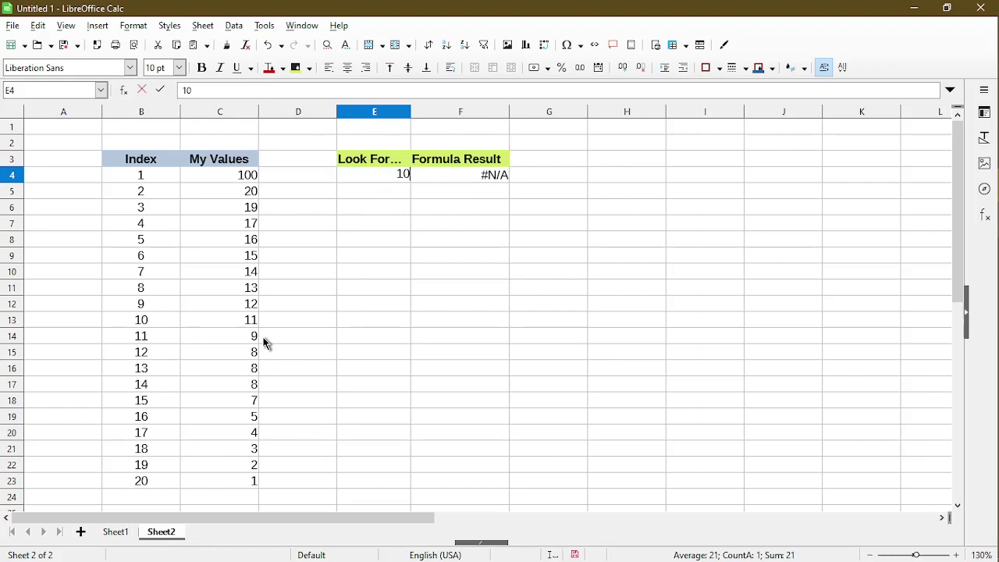
key("Return")
key("Up")
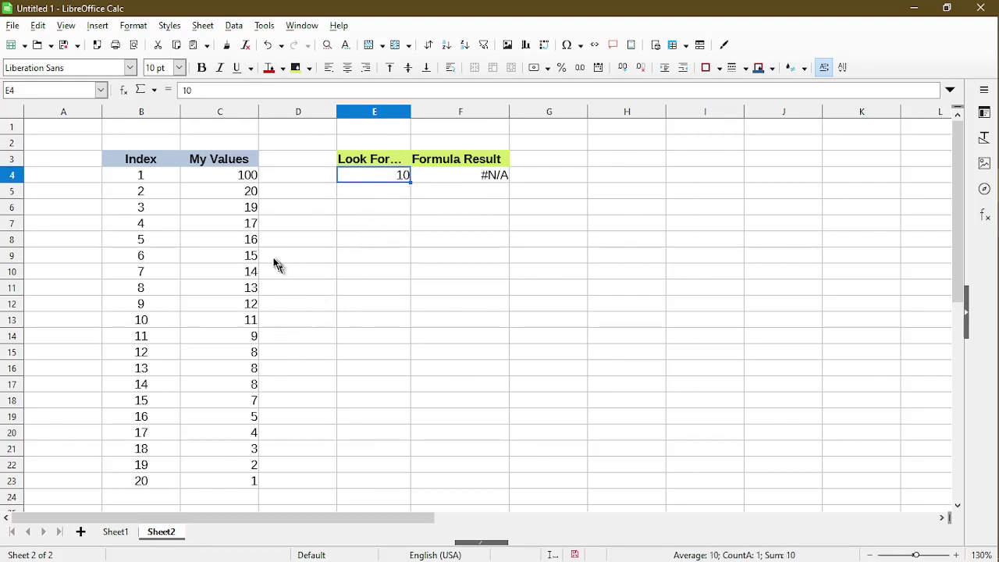
type("15")
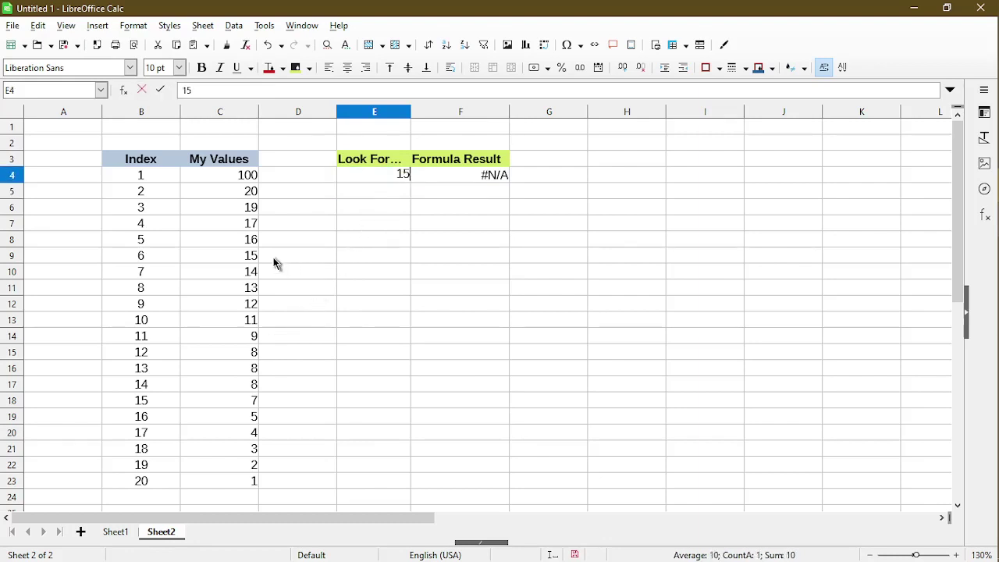
key("Return")
left_click(175, 257)
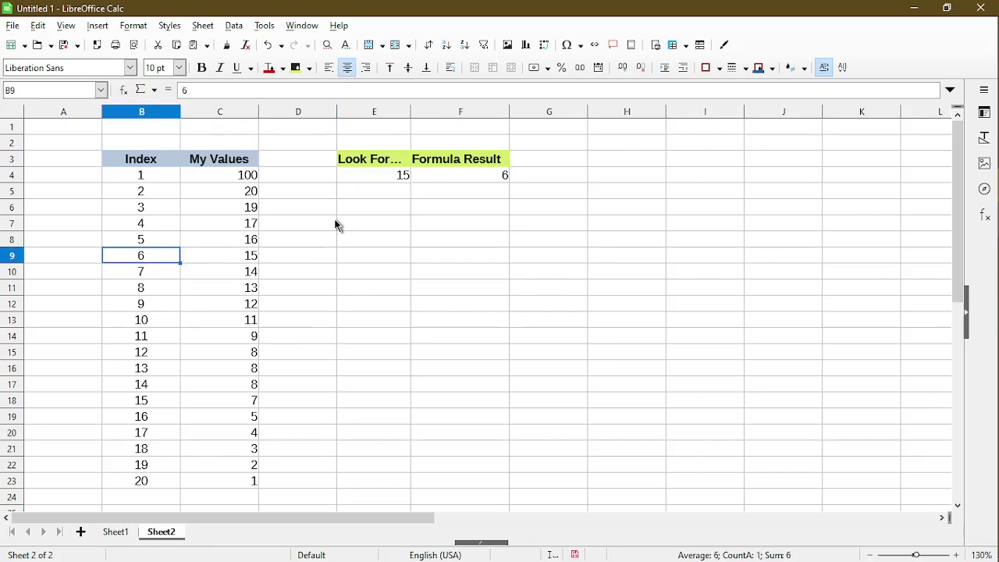
left_click(428, 175)
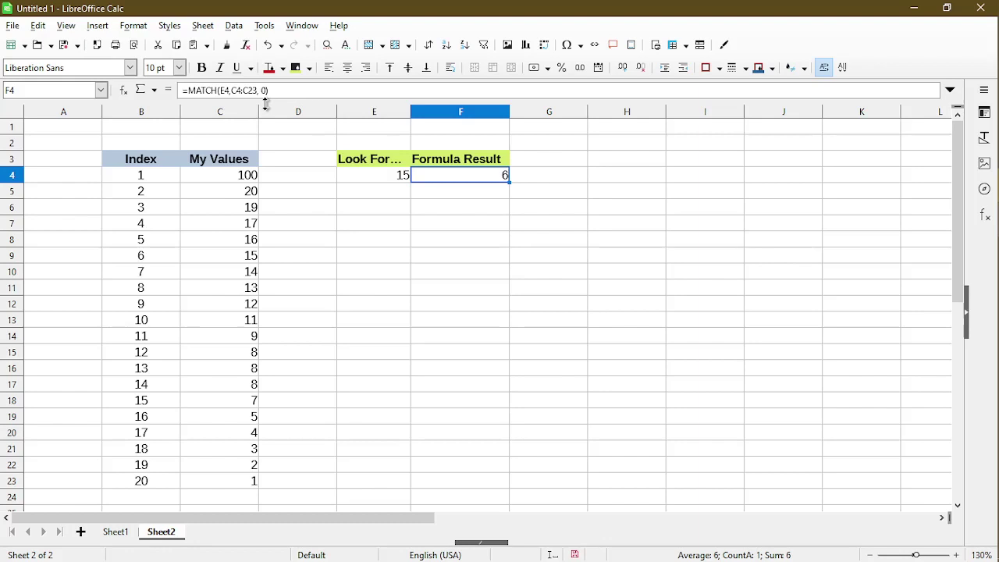
double_click(221, 90)
type("8")
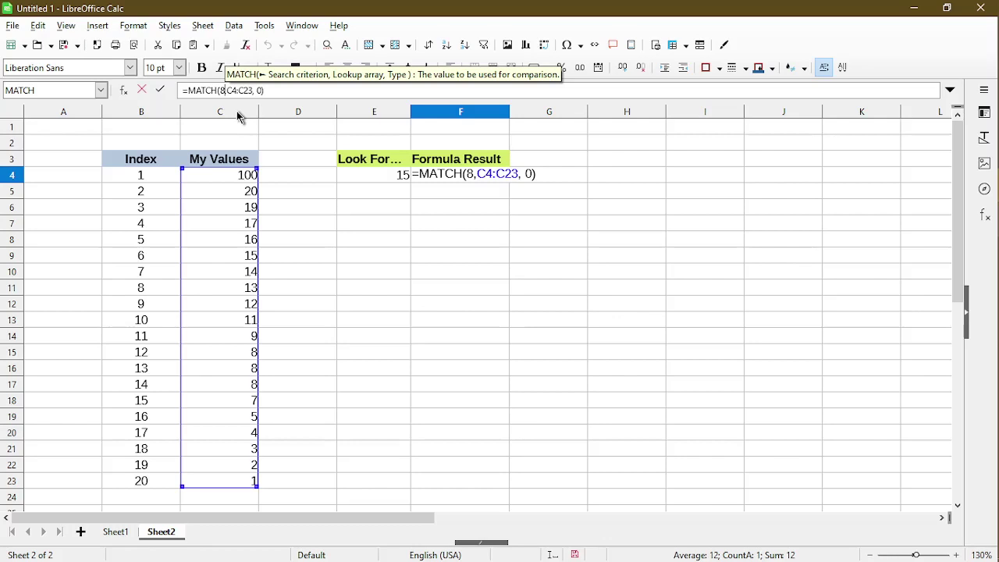
key("BackSpace")
type("E")
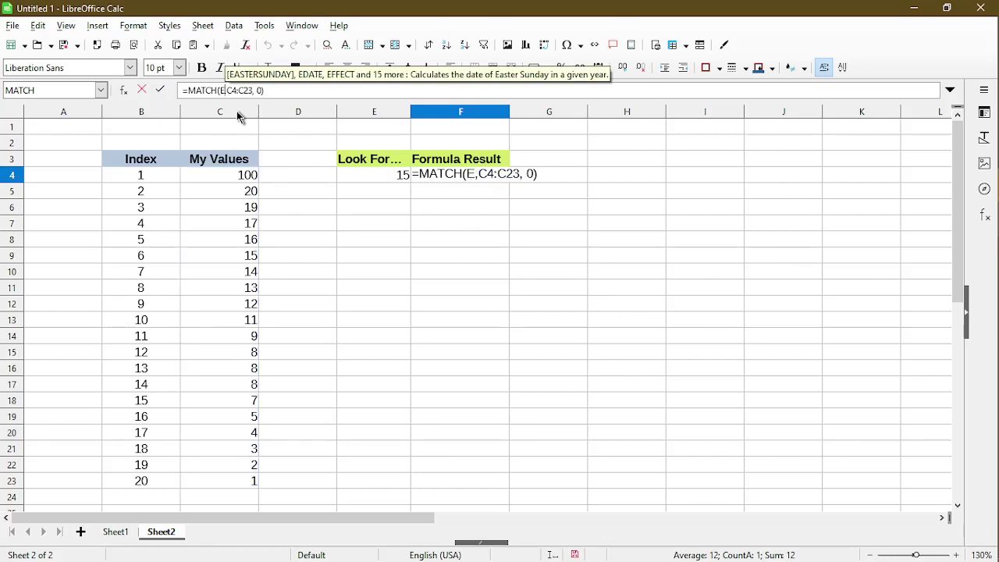
type("4")
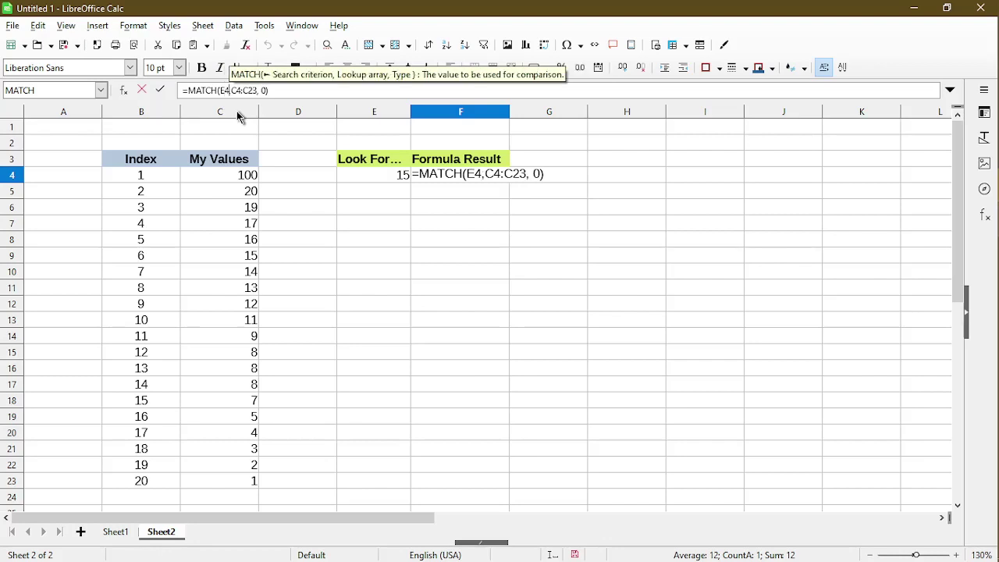
key("Return")
key("Up")
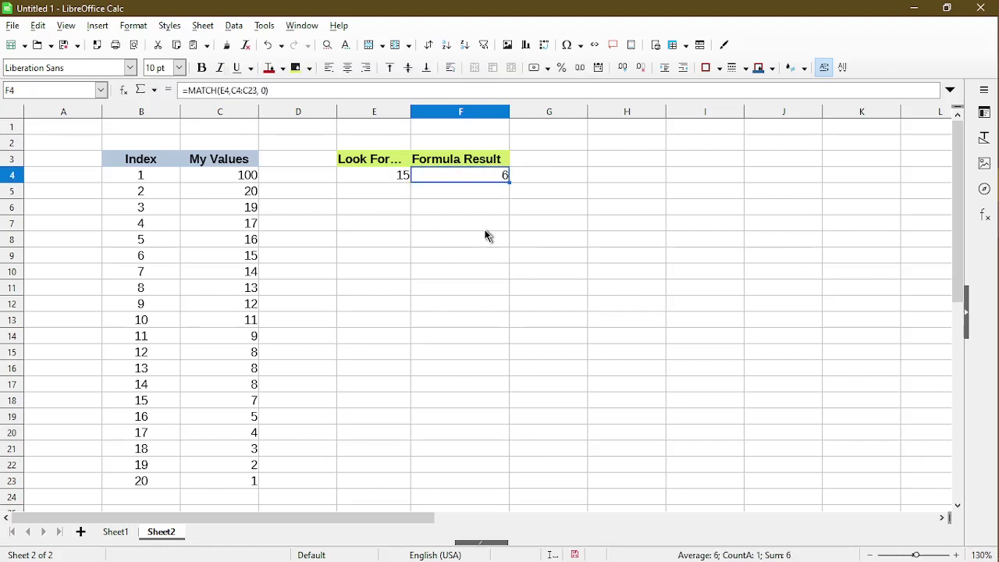